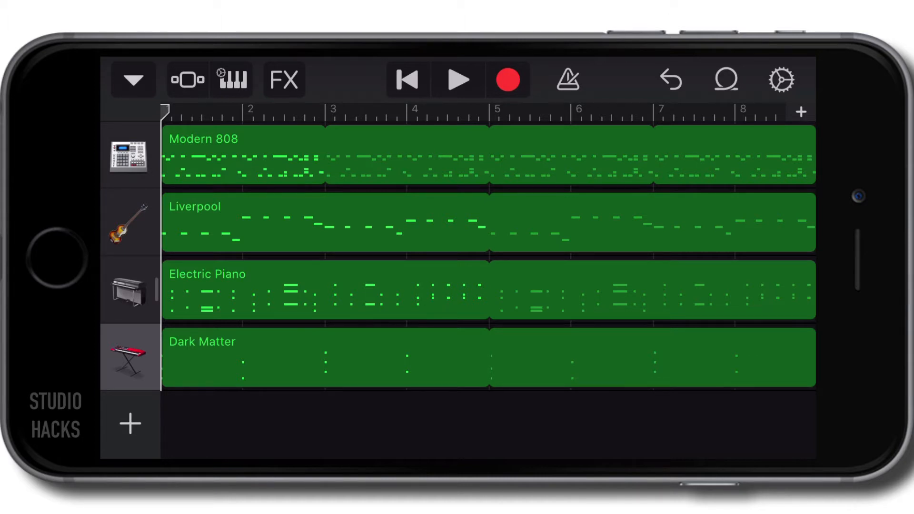
Add a new track and browse the instrument carousel back to Strings.
left_click(129, 423)
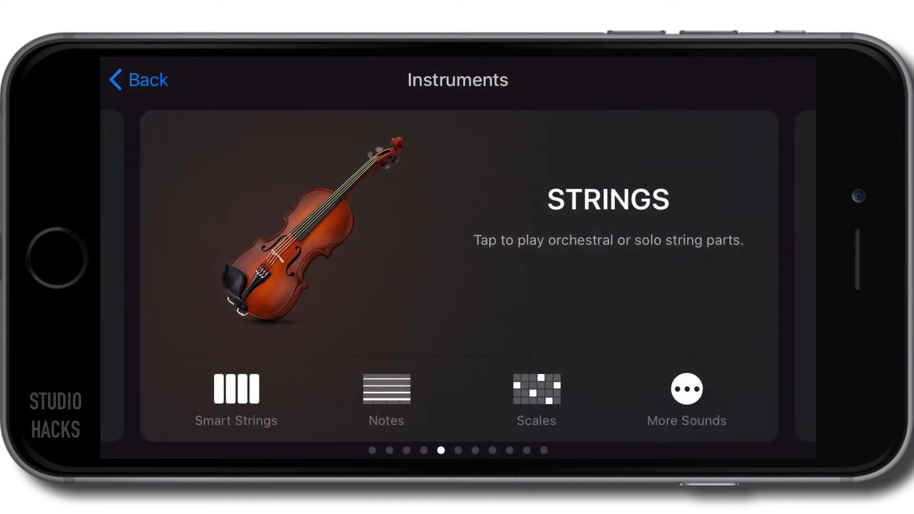
mouse_move(285, 286)
left_mouse_down()
mouse_move(642, 286)
mouse_move(250, 285)
left_mouse_up()
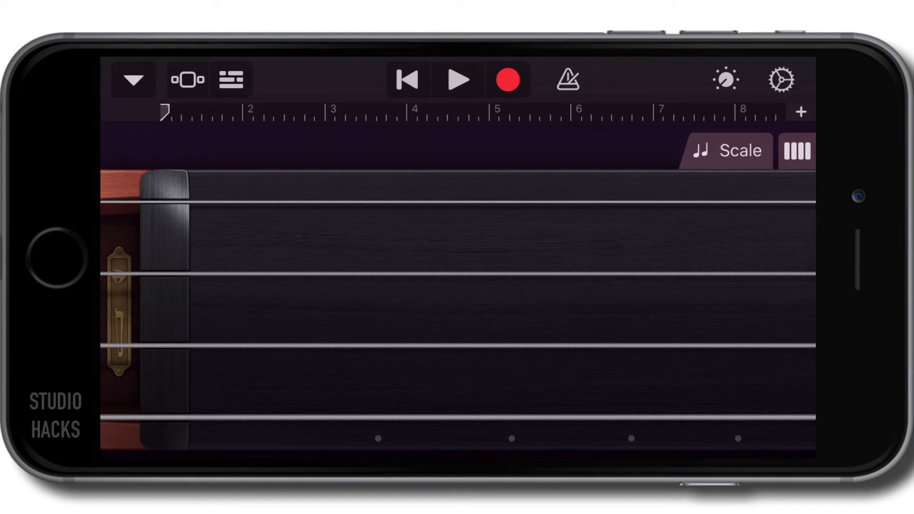
Play single notes on the bottom and third strings, then slide the top three strings together.
left_click(390, 418)
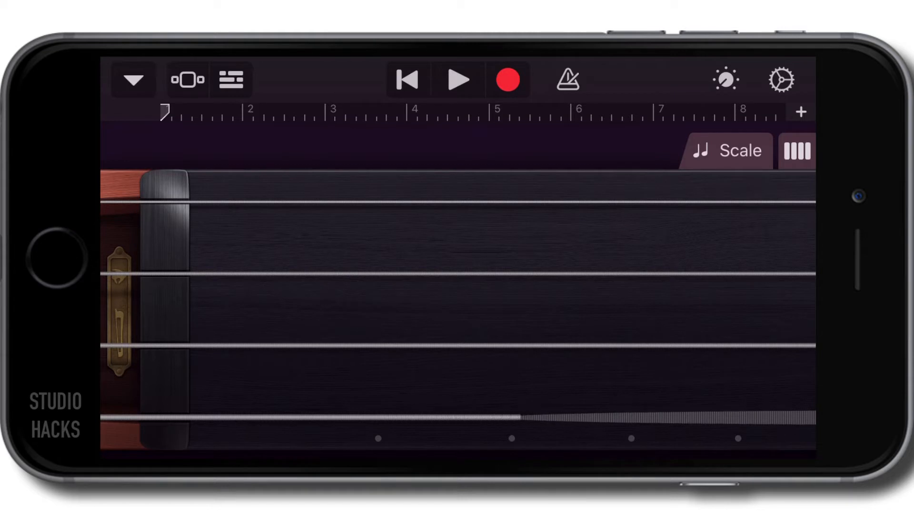
left_click(383, 346)
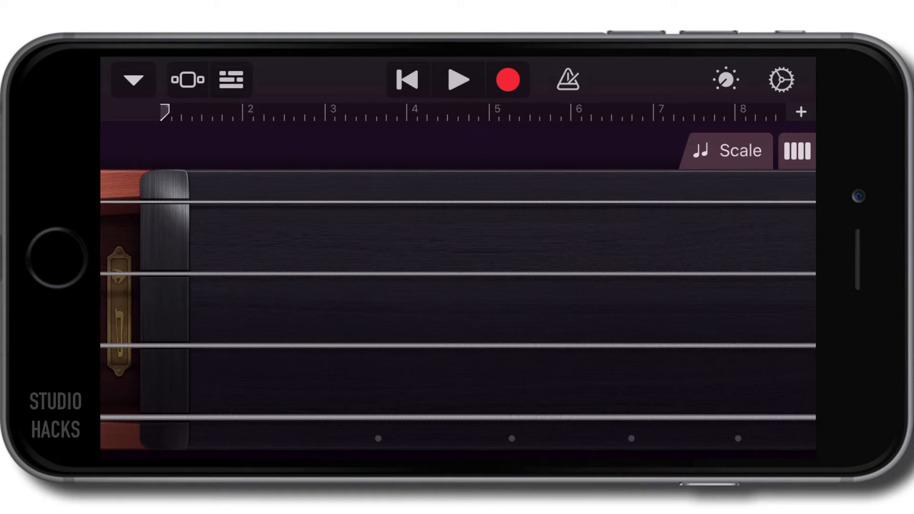
left_click_drag(402, 345, 672, 202)
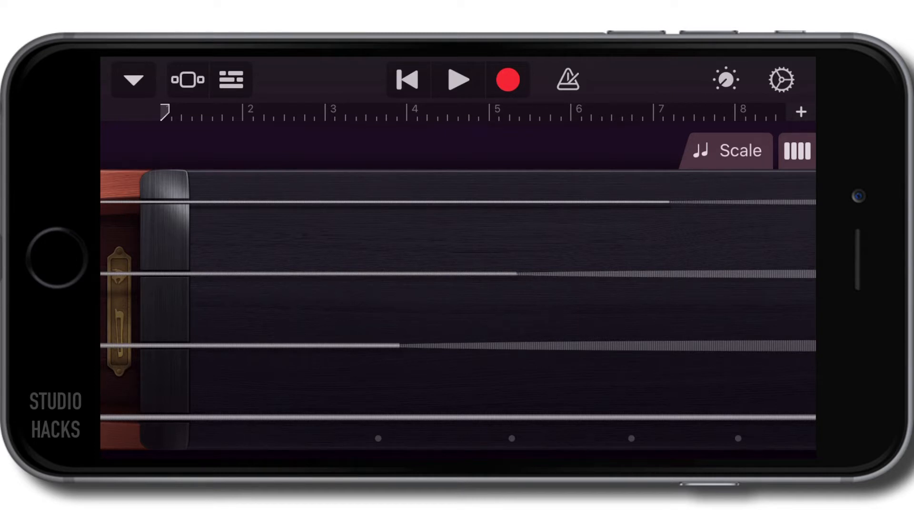
left_click_drag(418, 346, 525, 202)
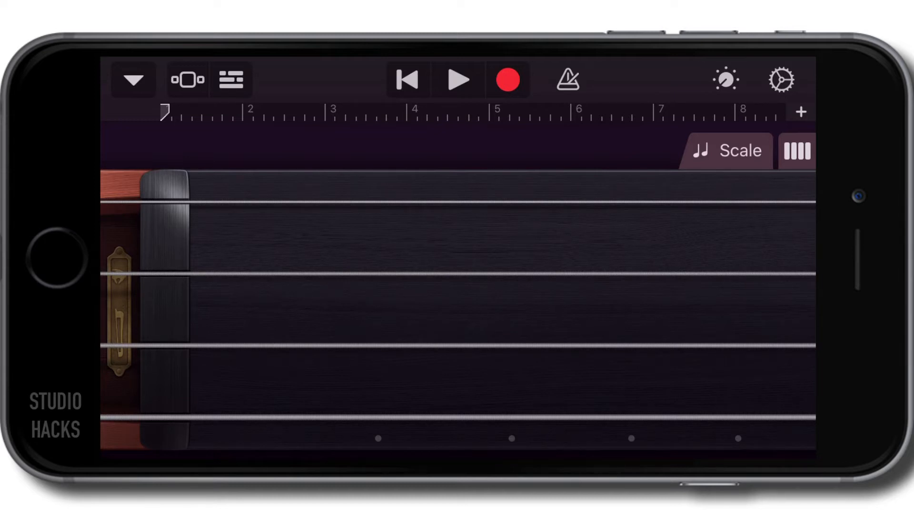
Pluck several notes on the second string and slide a bottom-string note to a new pitch.
left_click(375, 273)
left_click(623, 273)
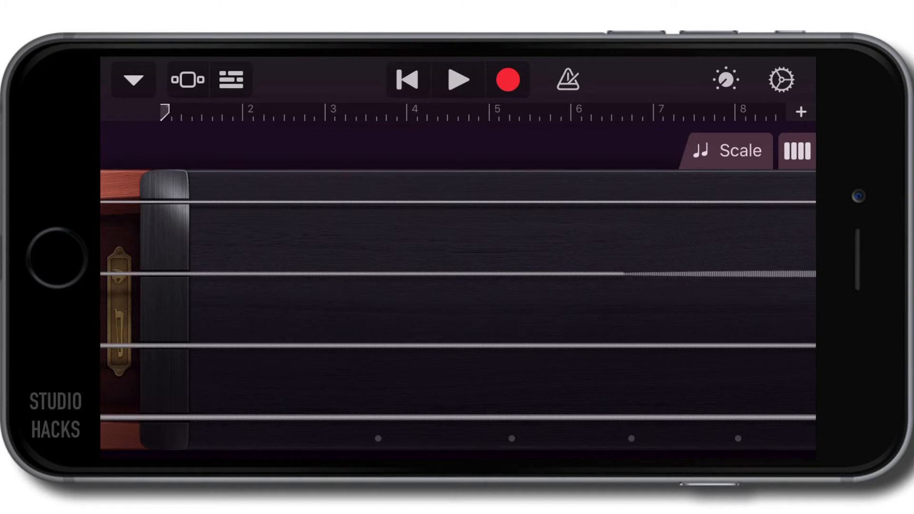
left_click(500, 273)
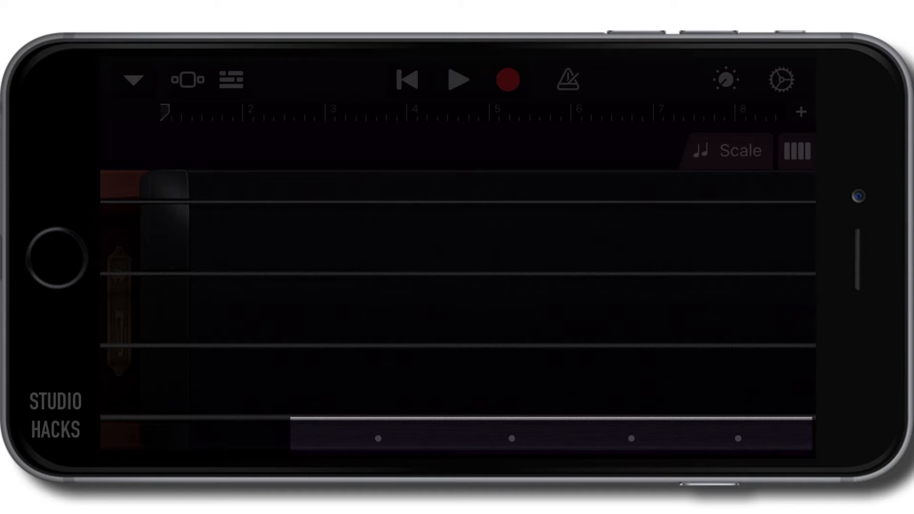
left_click(381, 420)
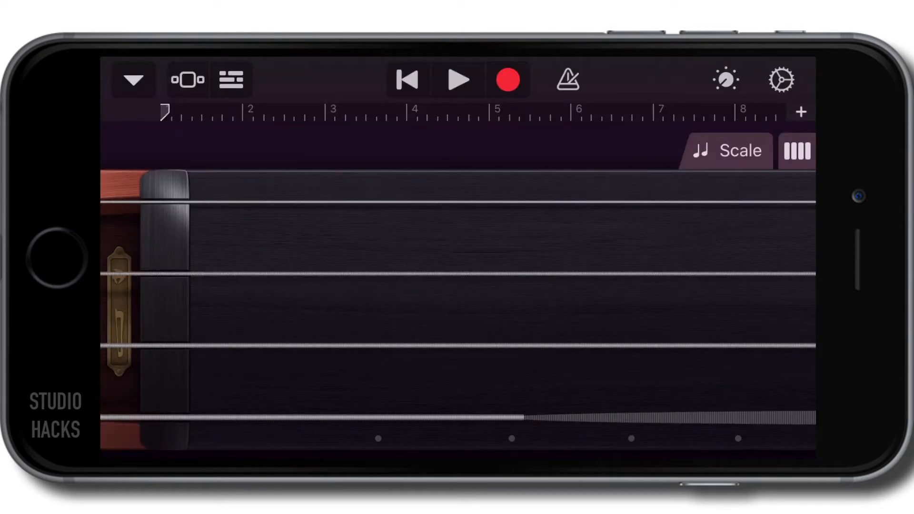
left_click_drag(522, 417, 460, 417)
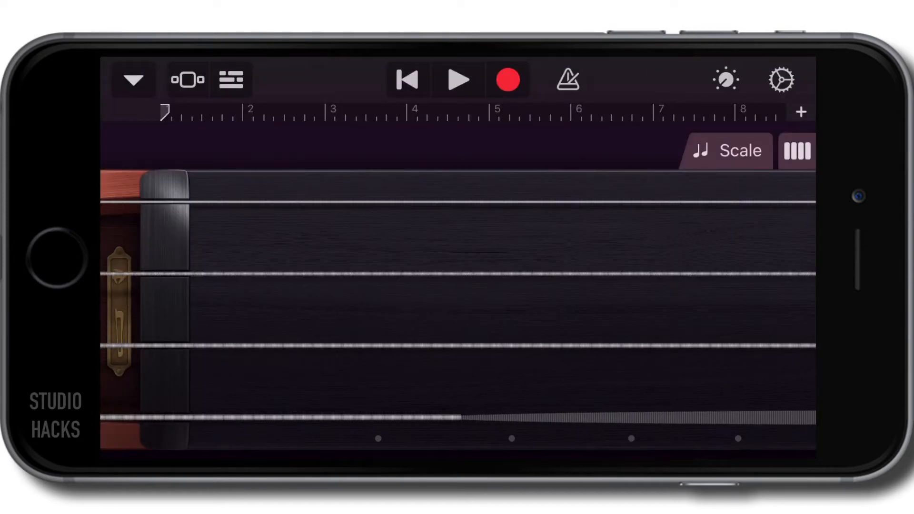
Restrict the solo strings to the Minor scale after playing a second-string note.
left_click(636, 274)
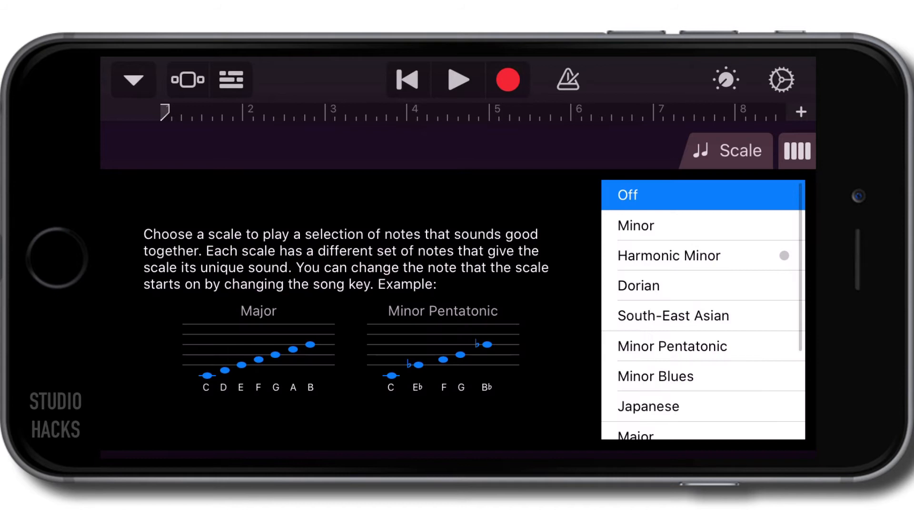
left_click(635, 224)
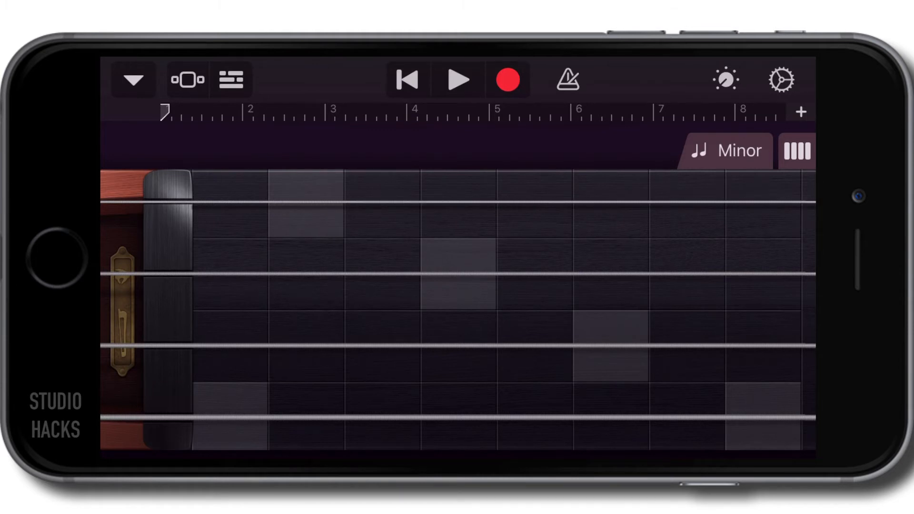
Turn the scale off and switch the solo string instrument to Cello.
left_click(728, 150)
left_click(643, 188)
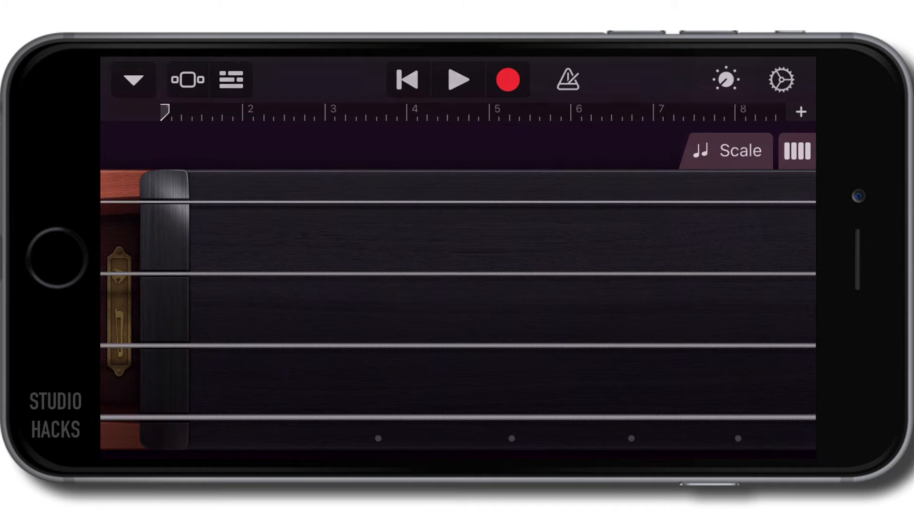
left_click(726, 79)
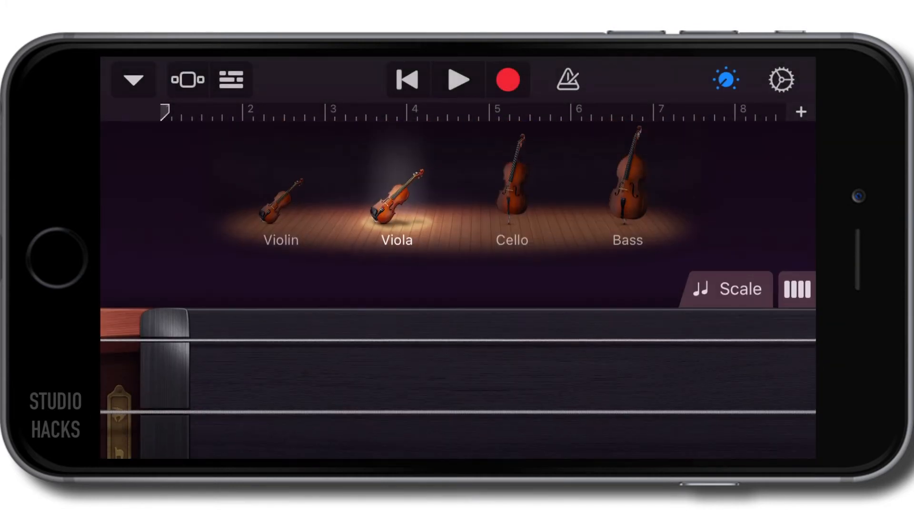
left_click(512, 190)
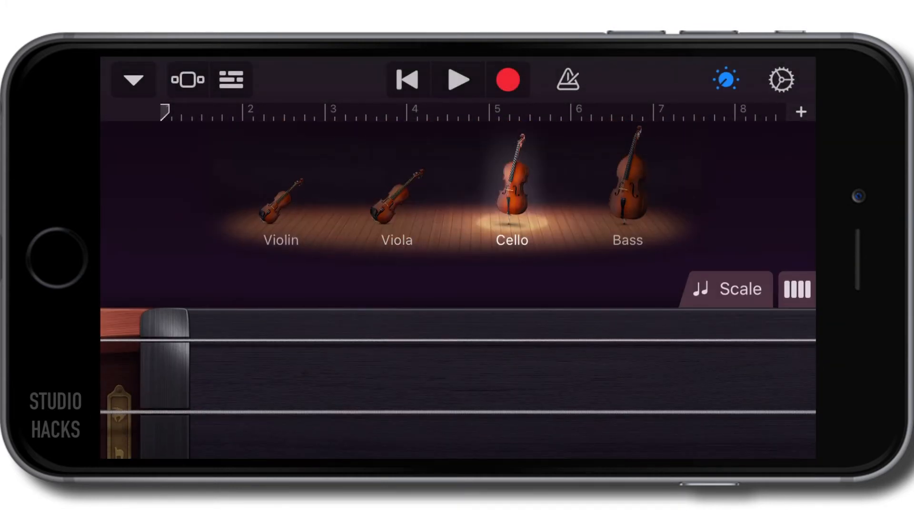
left_click(726, 80)
Play cello notes and slide the bottom-string note between pitches.
left_click(367, 346)
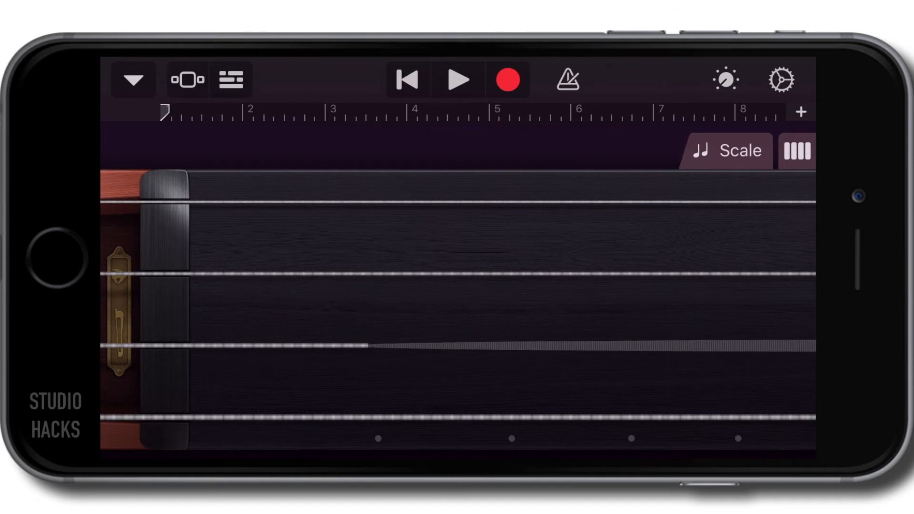
left_click(366, 417)
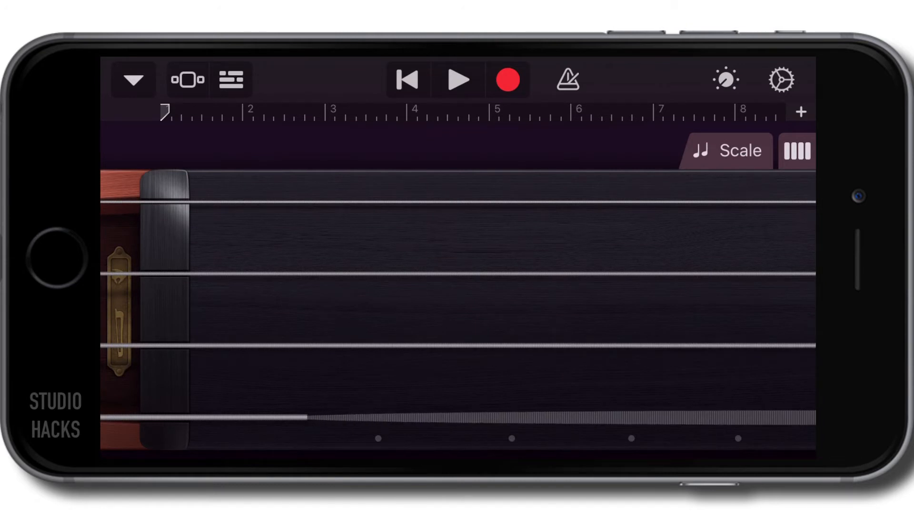
left_click_drag(366, 417, 188, 417)
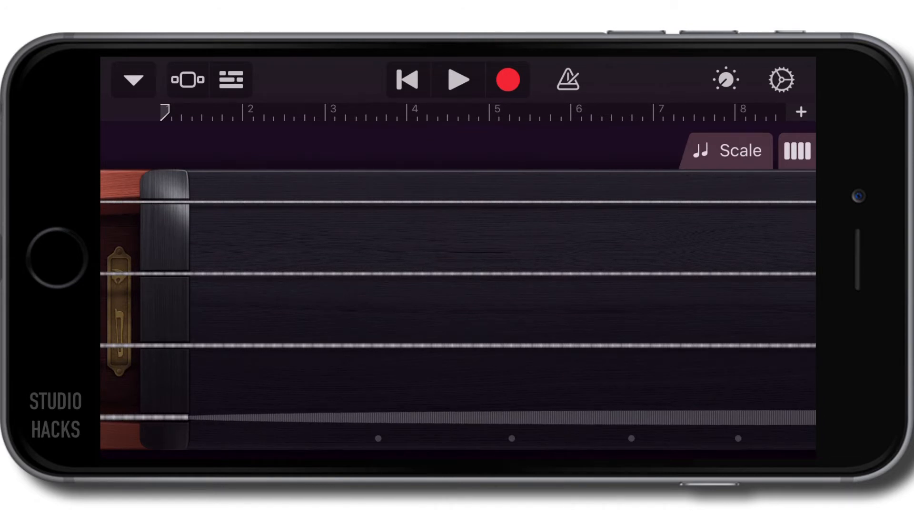
left_click_drag(187, 417, 380, 417)
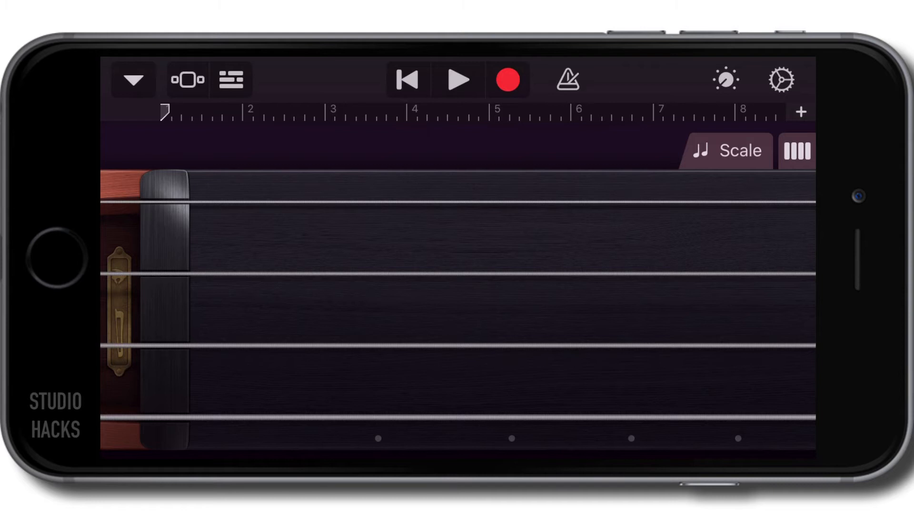
Return to chord strips and reveal the string sections with the Autoplay knob.
left_click(797, 151)
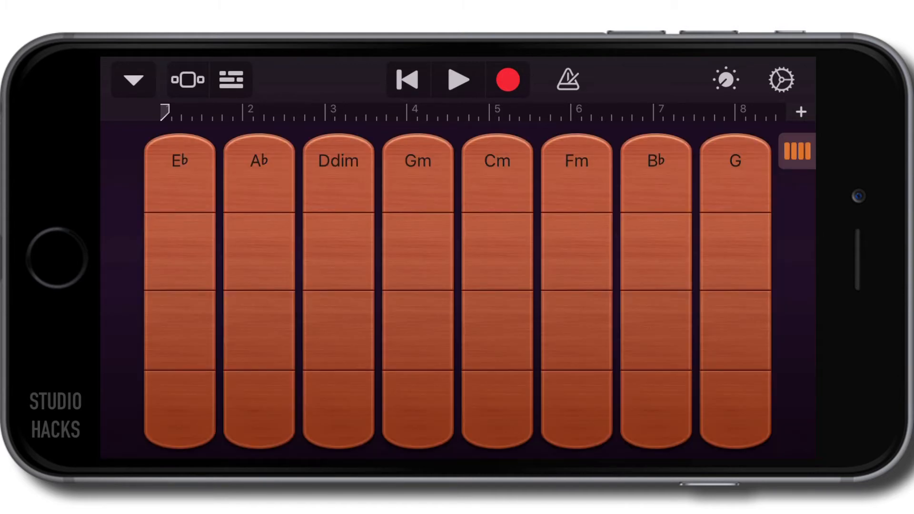
left_click(725, 80)
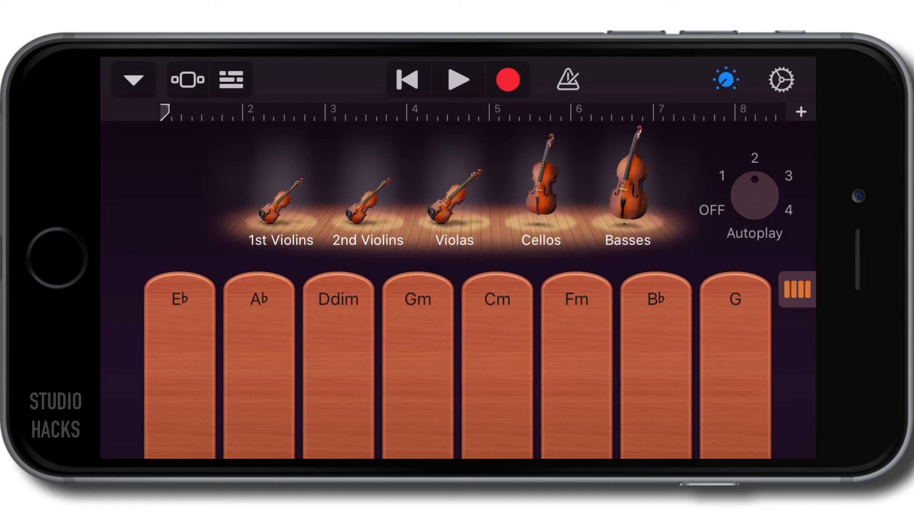
Choose the Modern strings sound from the sound list and reopen the list.
left_click(133, 80)
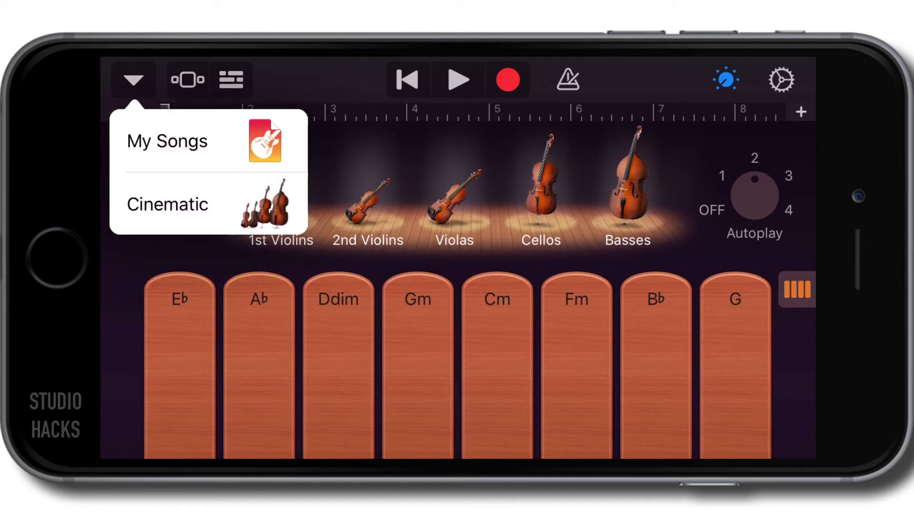
left_click(167, 205)
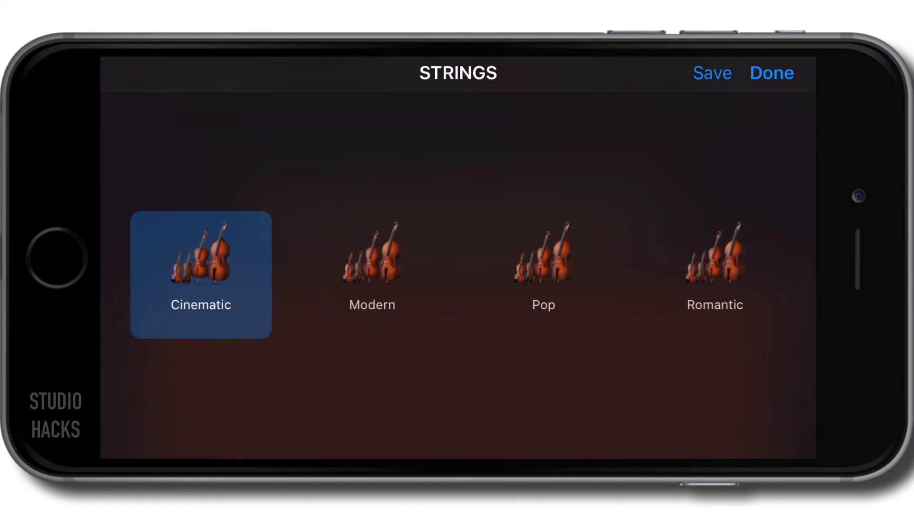
left_click(372, 274)
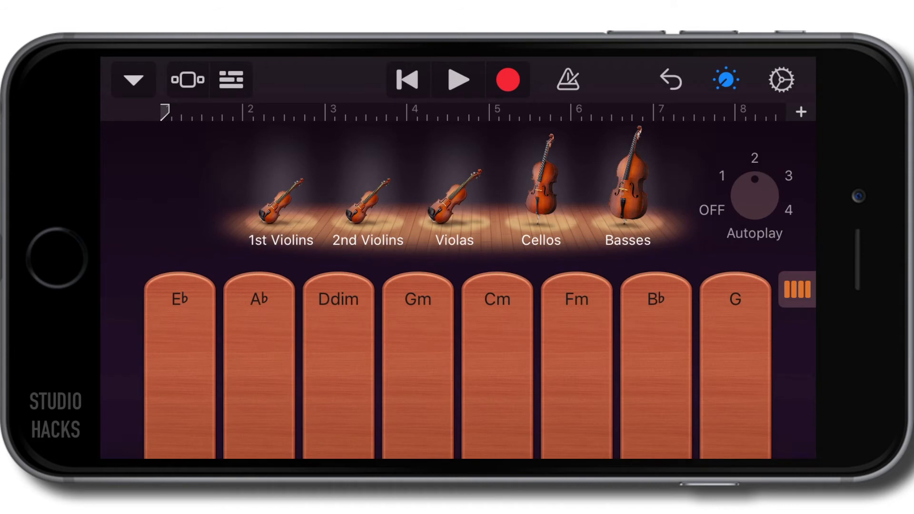
left_click(134, 79)
left_click(164, 204)
Set Autoplay to pattern 3 and audition the Cm, Fm and Gm chords.
left_click(789, 176)
left_click(497, 357)
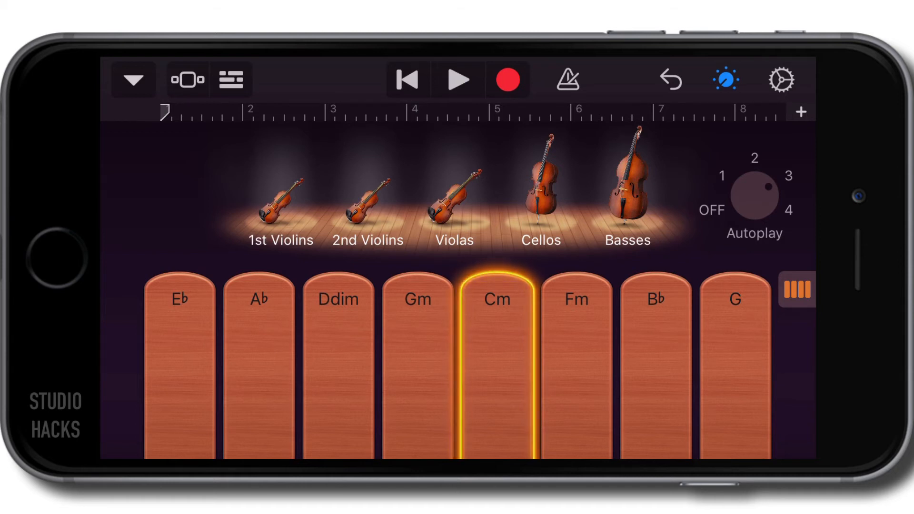
left_click(576, 357)
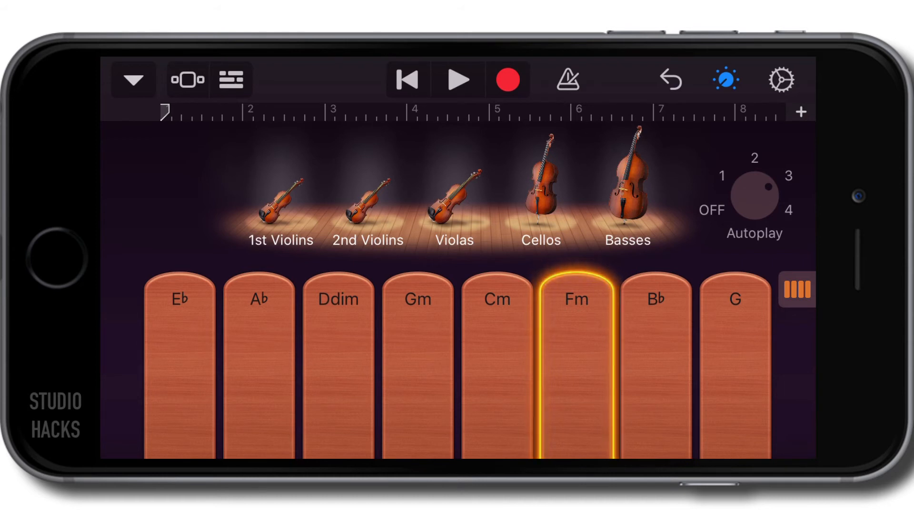
left_click(418, 357)
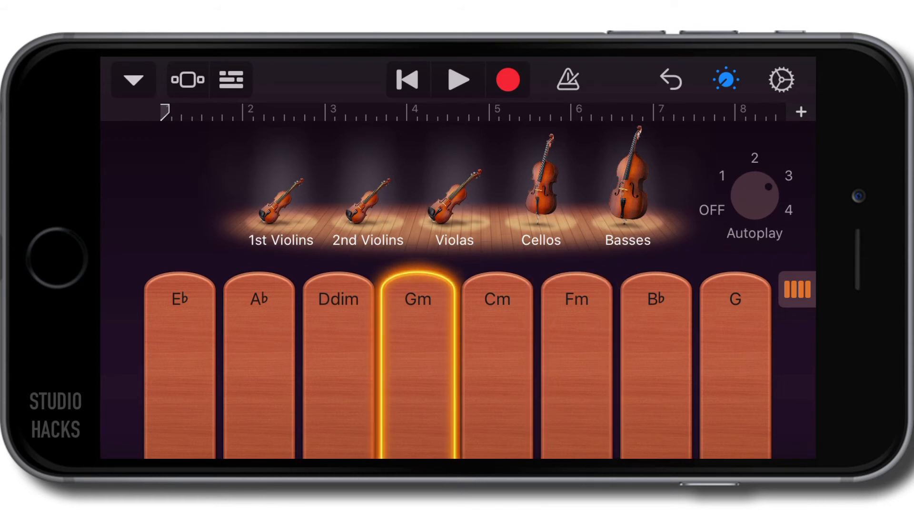
left_click(418, 357)
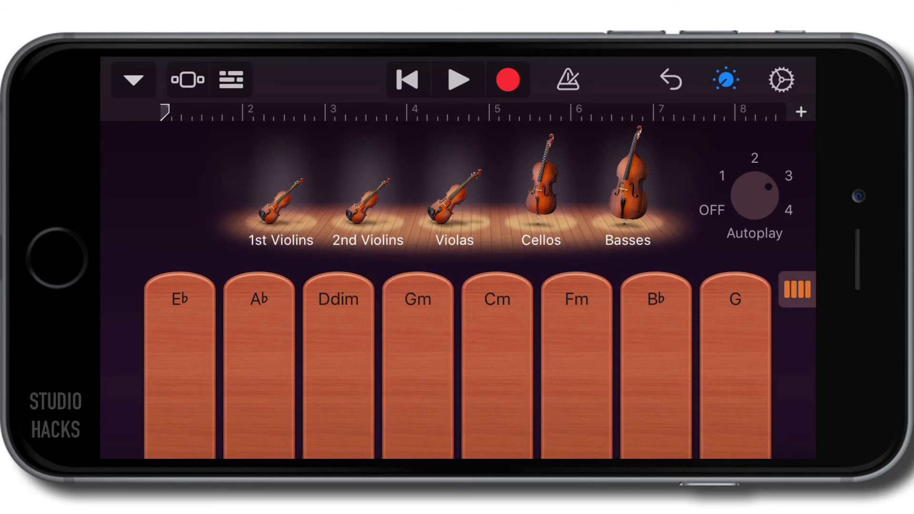
Switch to the Romantic ensemble and play the Cm and Fm chords.
left_click(134, 79)
left_click(144, 205)
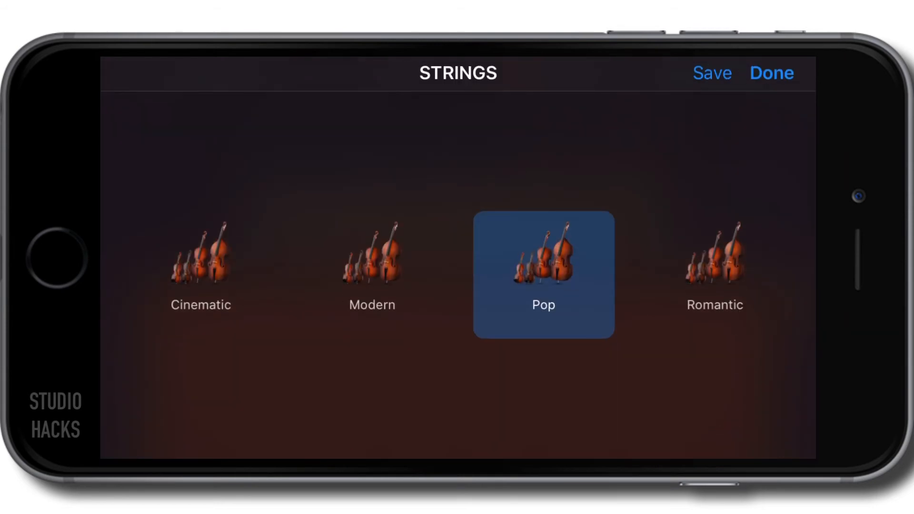
left_click(715, 276)
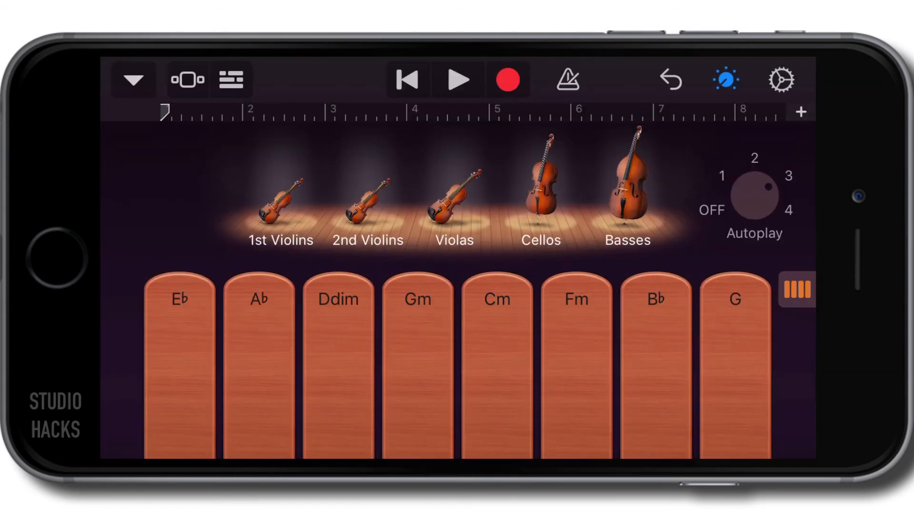
left_click(497, 357)
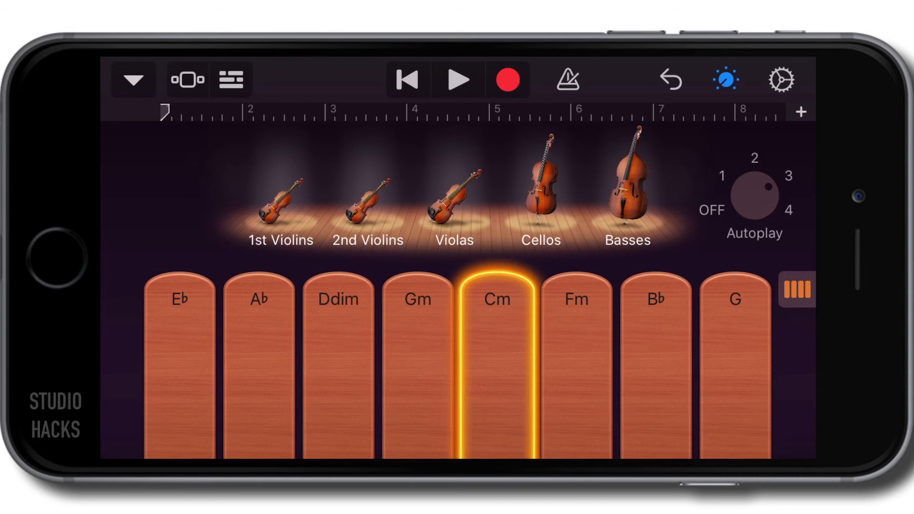
left_click(577, 357)
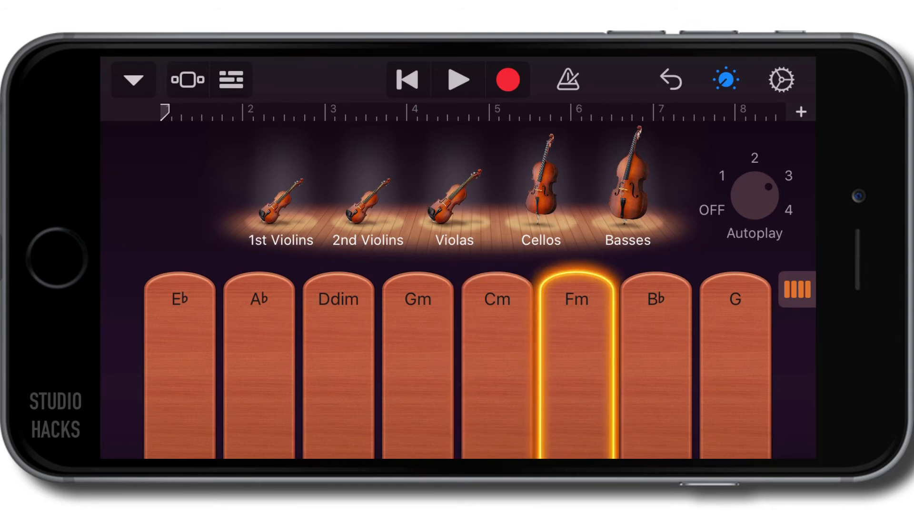
Switch to the Cinematic ensemble, set Autoplay to pattern 2 and play Cm.
left_click(133, 79)
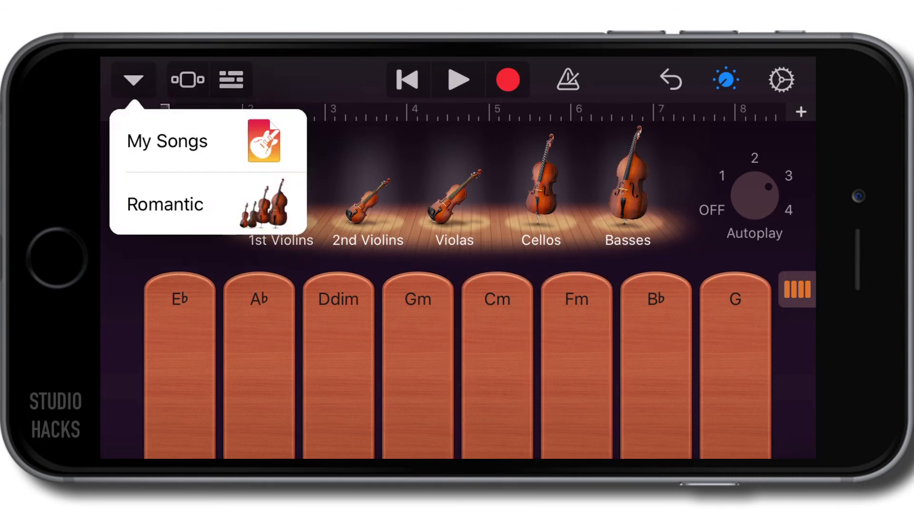
left_click(165, 204)
left_click(201, 325)
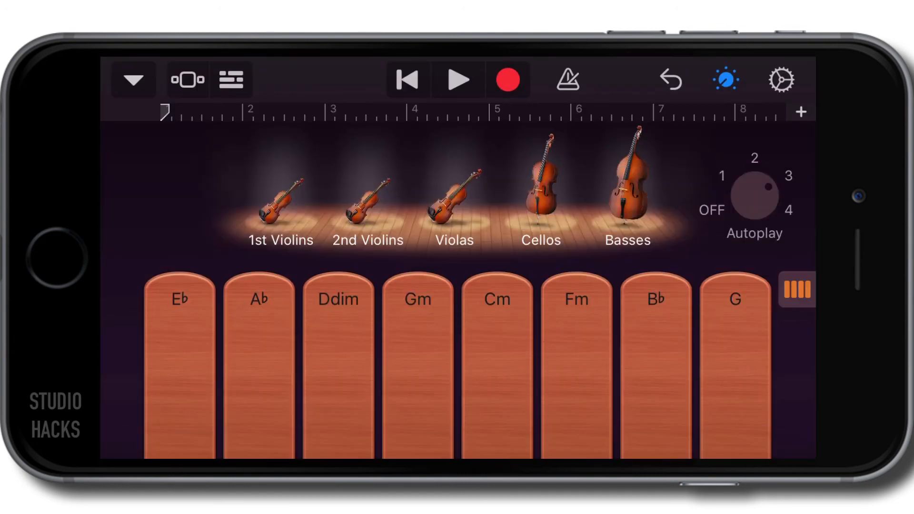
left_click(498, 358)
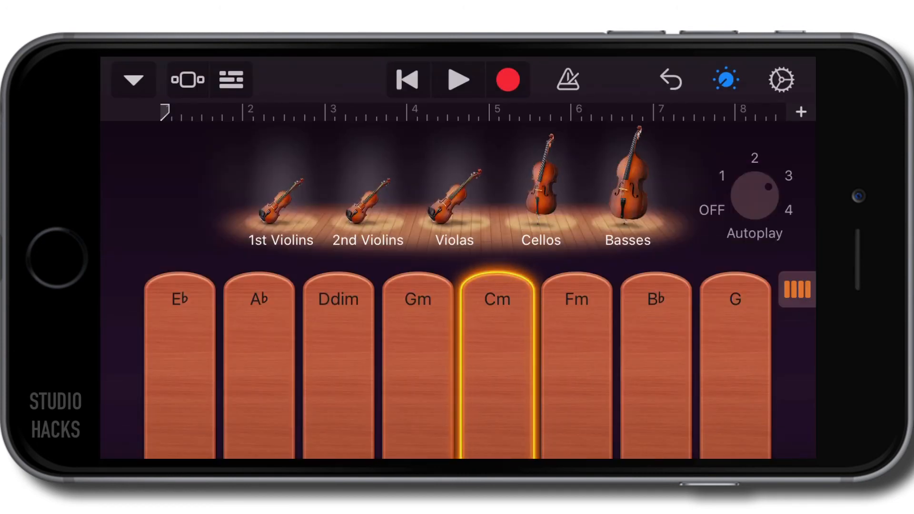
left_click_drag(767, 188, 755, 180)
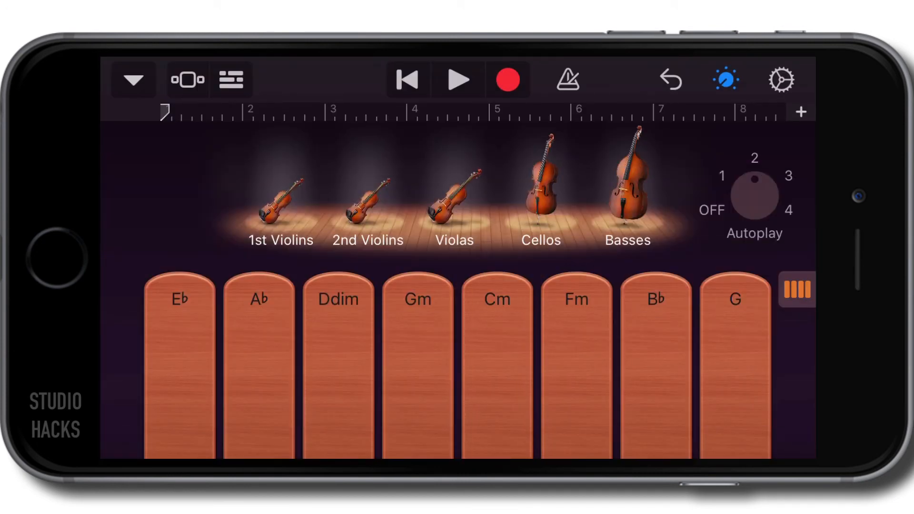
left_click(497, 358)
Record a Cinematic strings part playing Cm, Fm, Ddim and G, then stop.
left_click(508, 80)
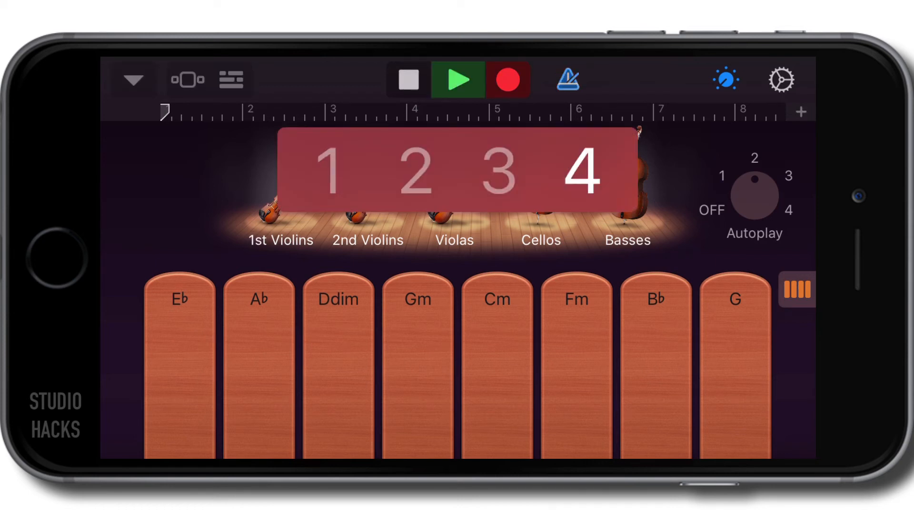
left_click(497, 357)
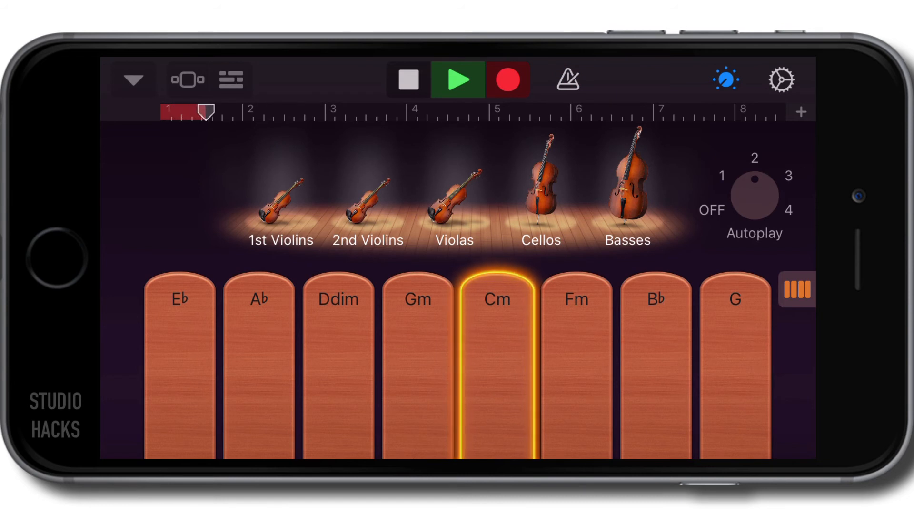
left_click(576, 357)
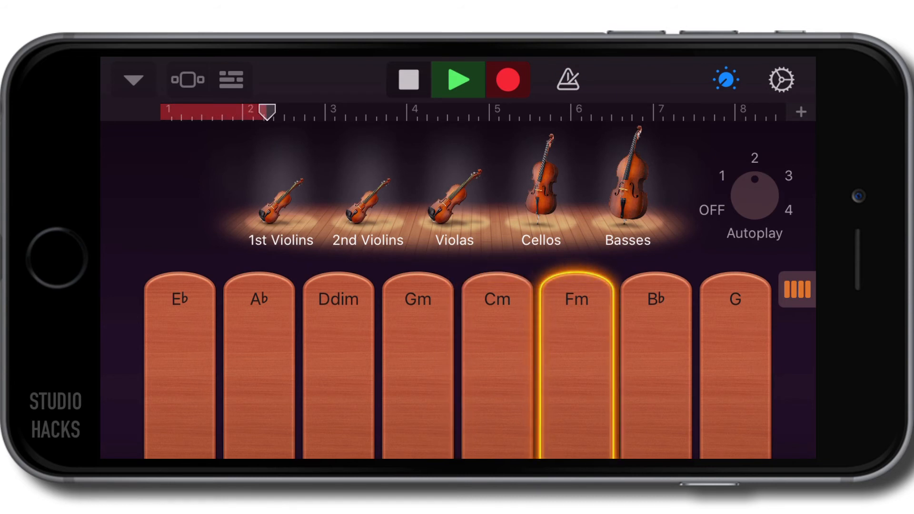
left_click(338, 357)
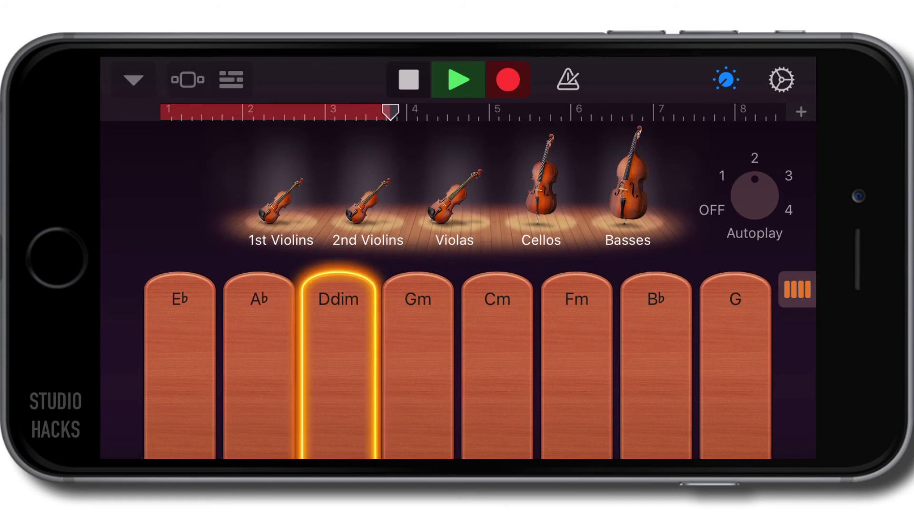
left_click(735, 357)
left_click(408, 80)
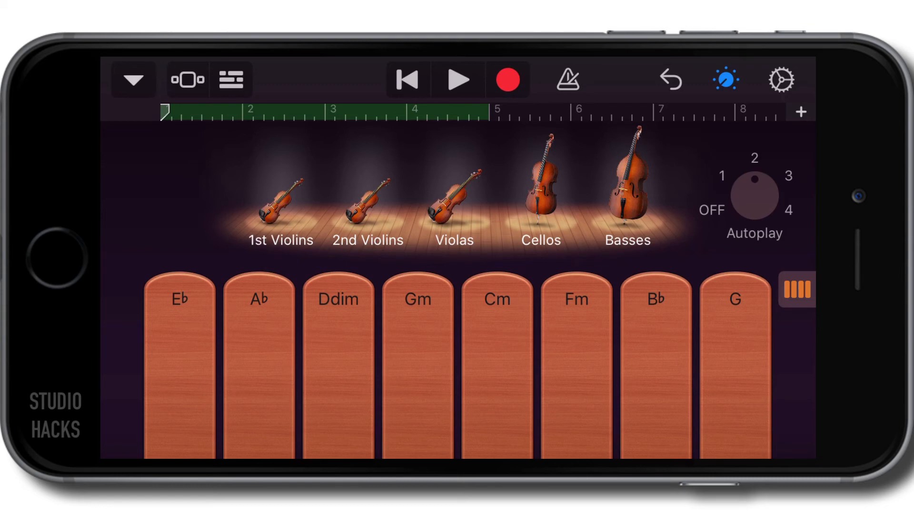
In Tracks view, delete the recorded Cinematic strings region from the fifth track.
left_click(231, 79)
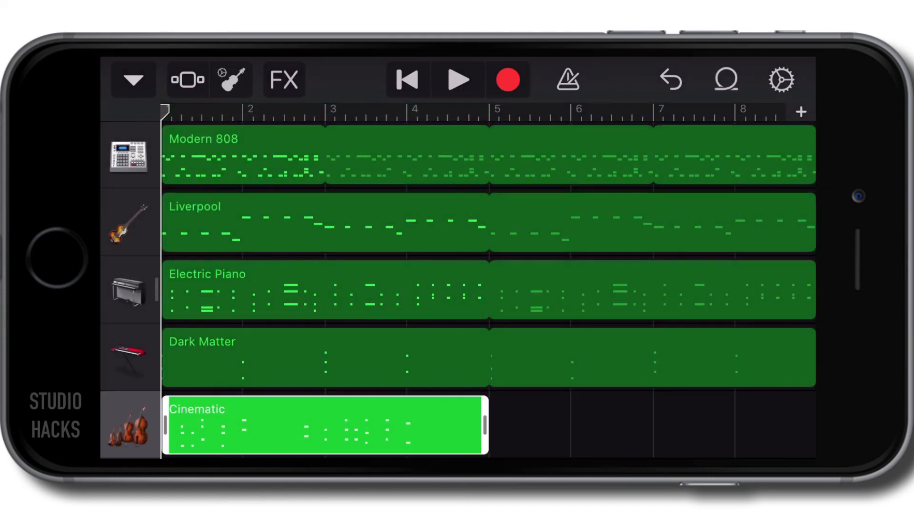
left_click(326, 425)
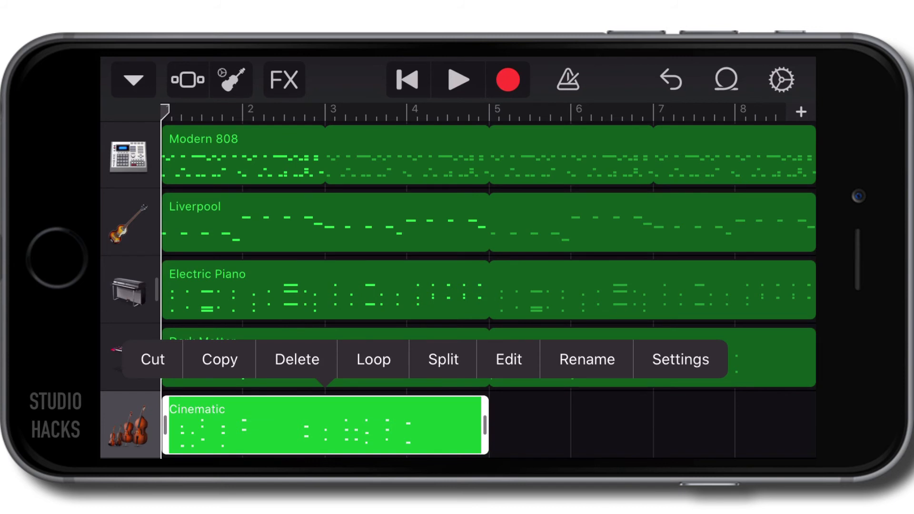
left_click(297, 360)
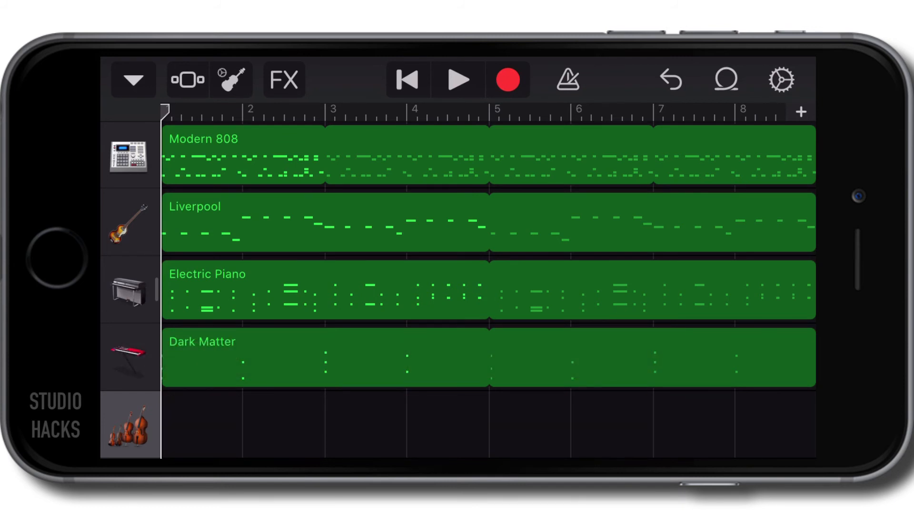
Record a new strings take playing Cm, Fm, Ddim and G on the chord strips.
left_click(231, 79)
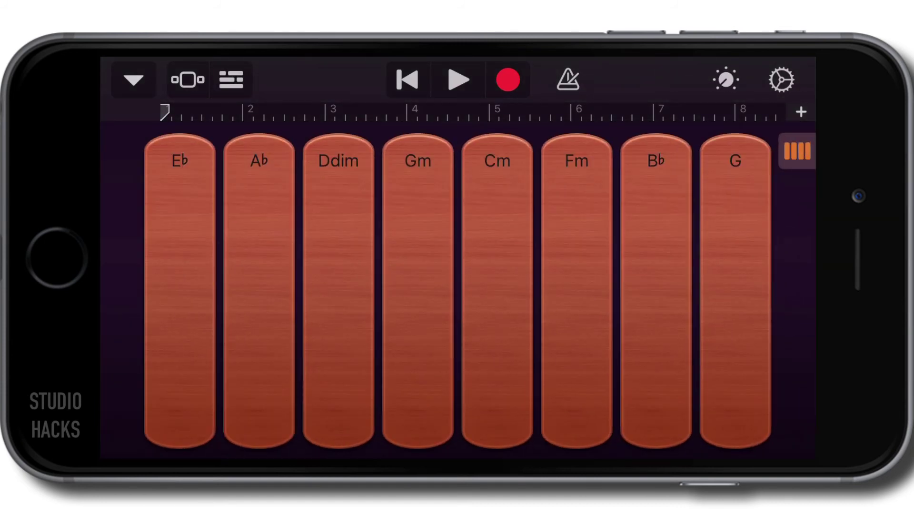
left_click(508, 79)
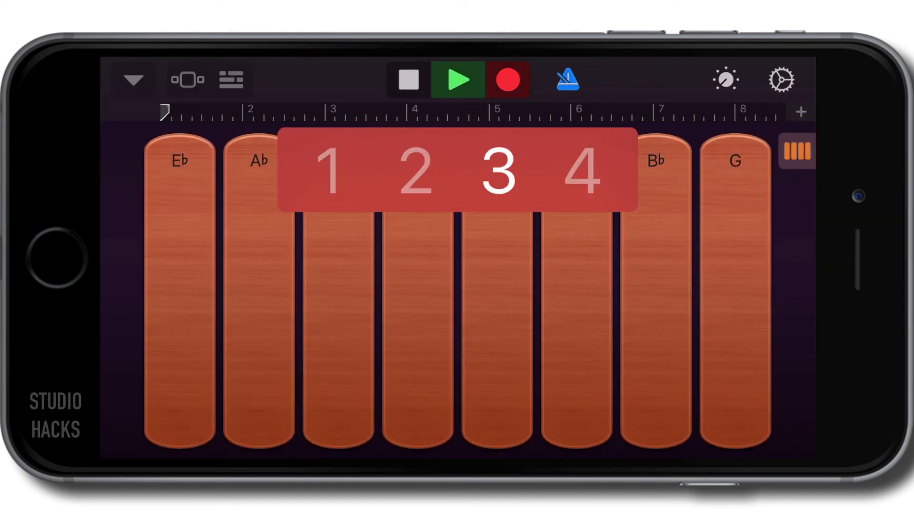
left_click(497, 328)
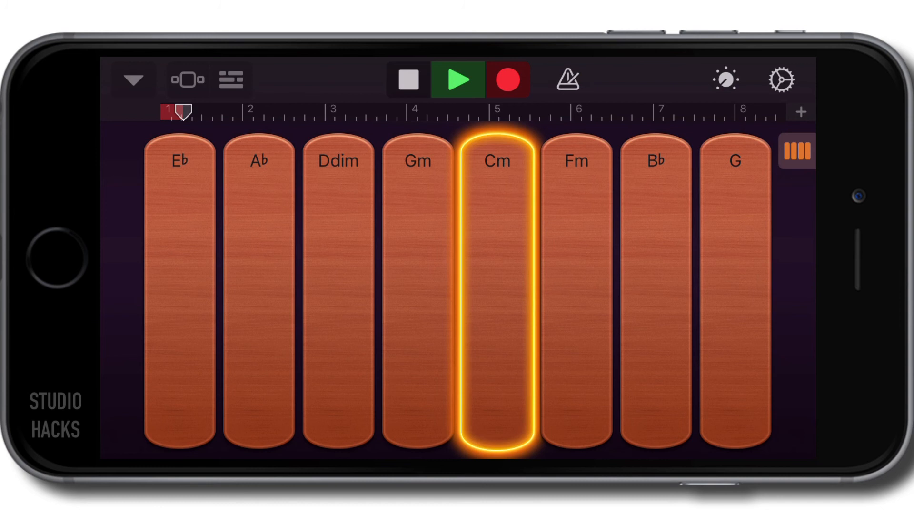
left_click(576, 299)
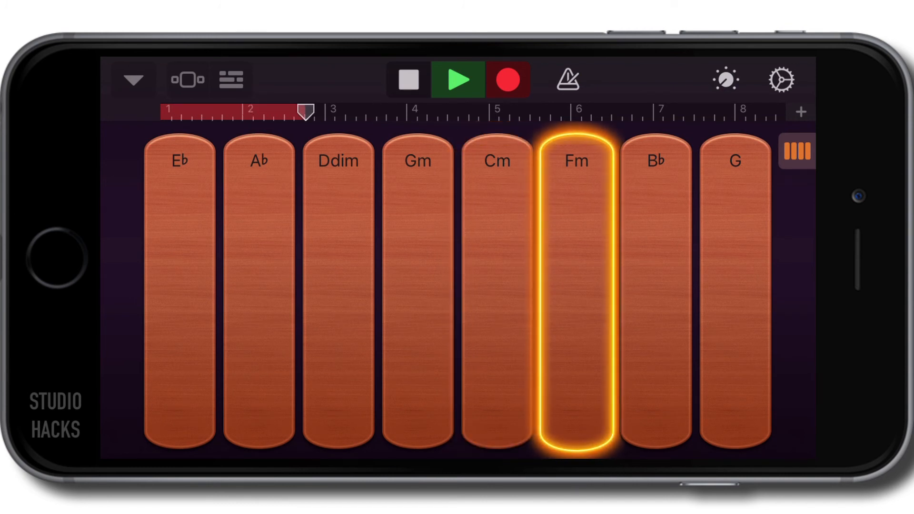
left_click(338, 300)
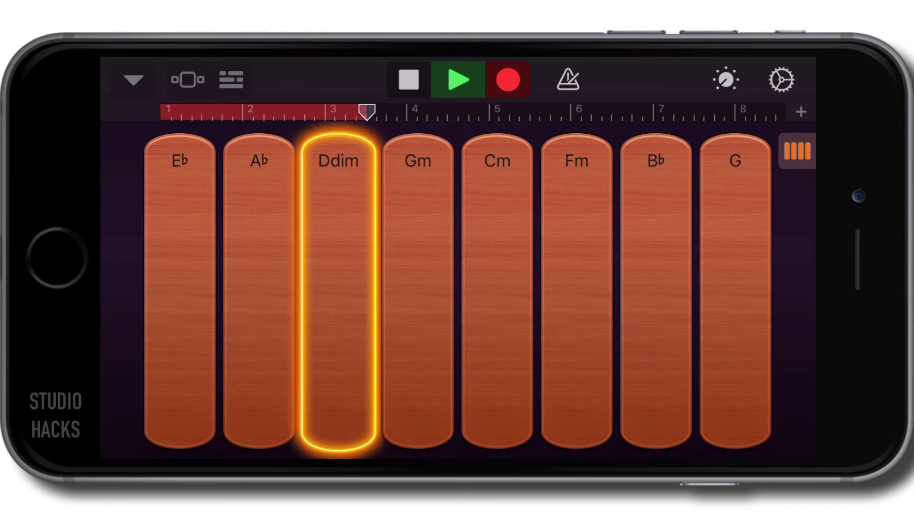
left_click(735, 300)
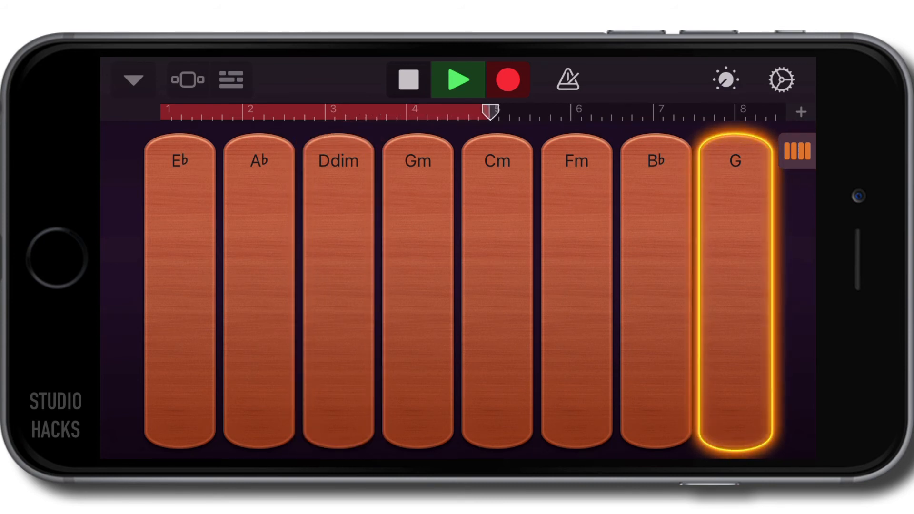
left_click(409, 79)
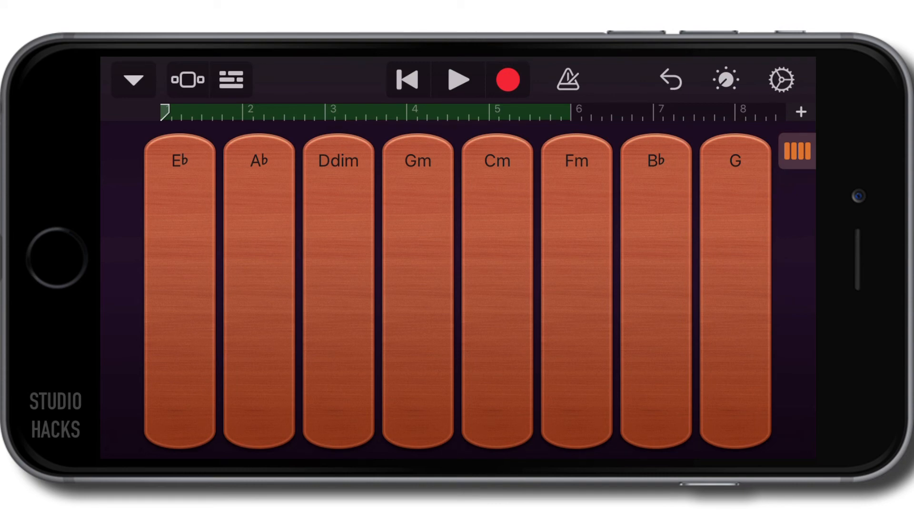
Trim the Pop region to end at bar 5 and loop it across the song.
left_click(231, 79)
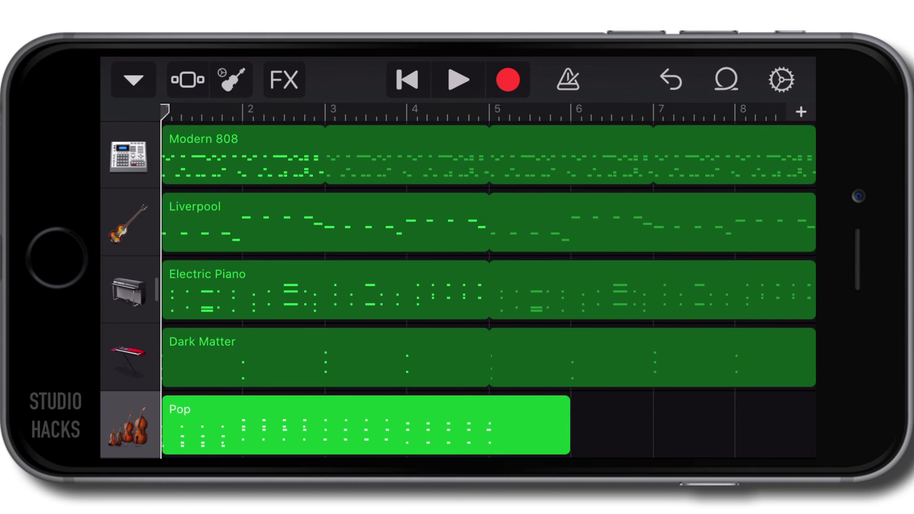
left_click(357, 426)
left_click_drag(569, 425, 486, 425)
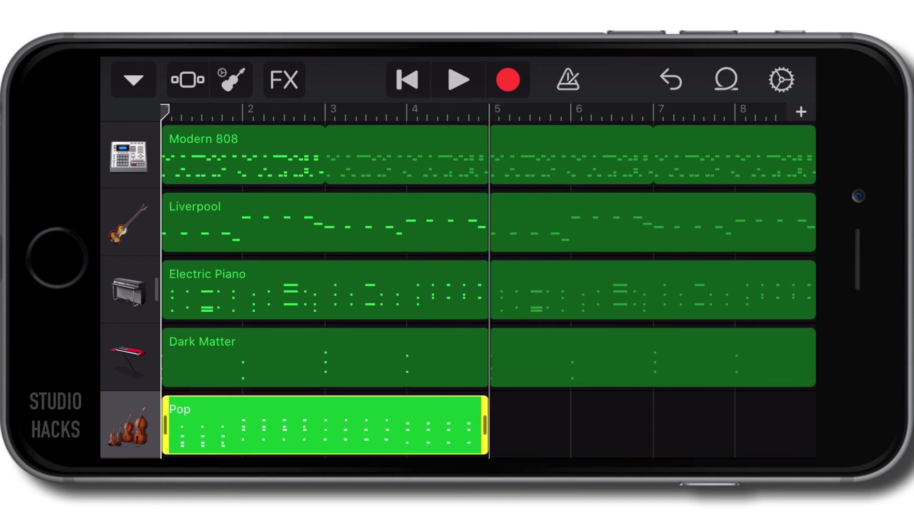
left_click(326, 425)
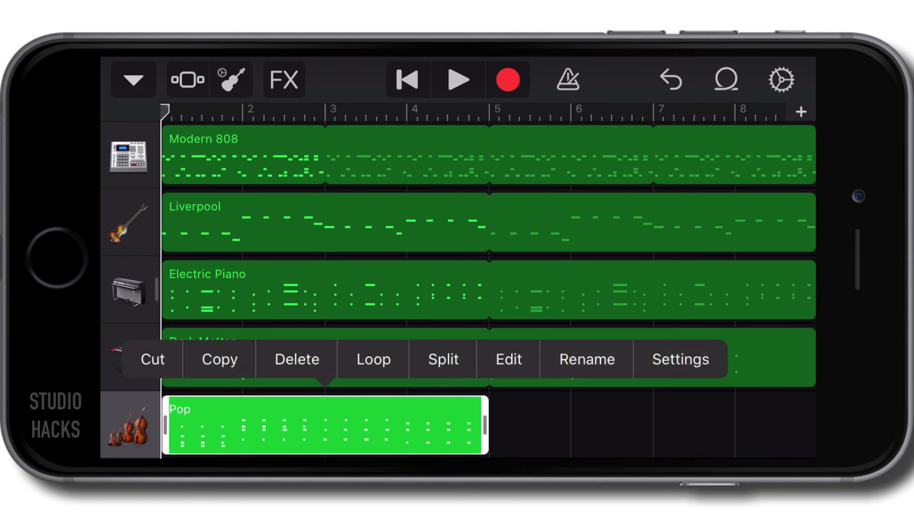
left_click(374, 359)
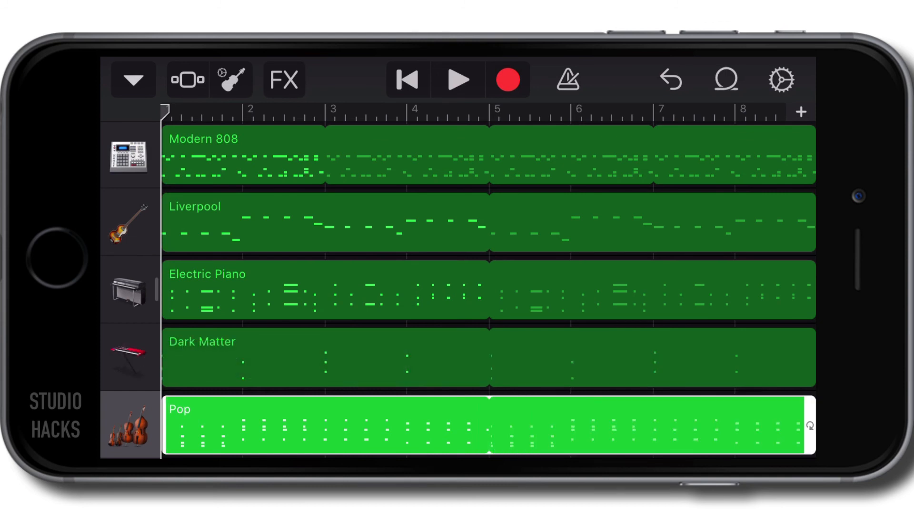
Lower the Pop strings track's volume via Track Controls and audition the mix, then stop.
left_click(781, 79)
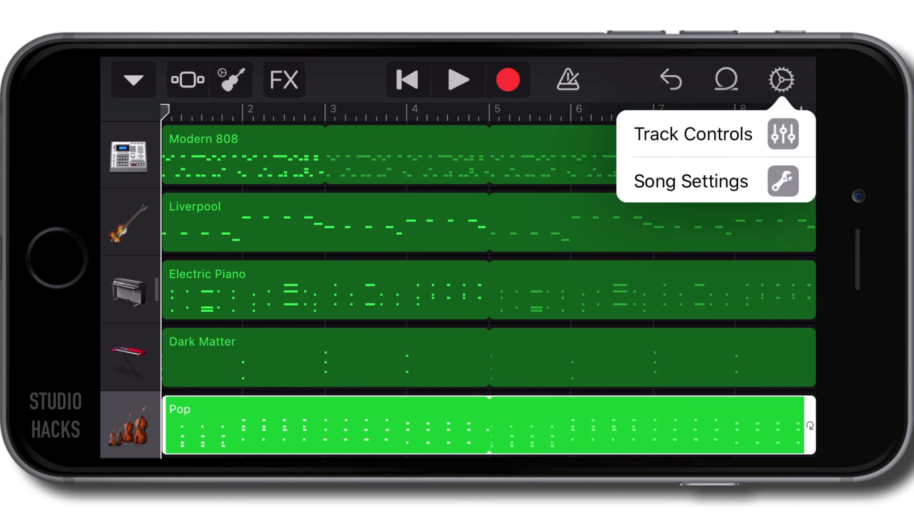
left_click(692, 135)
left_click_drag(330, 256, 274, 256)
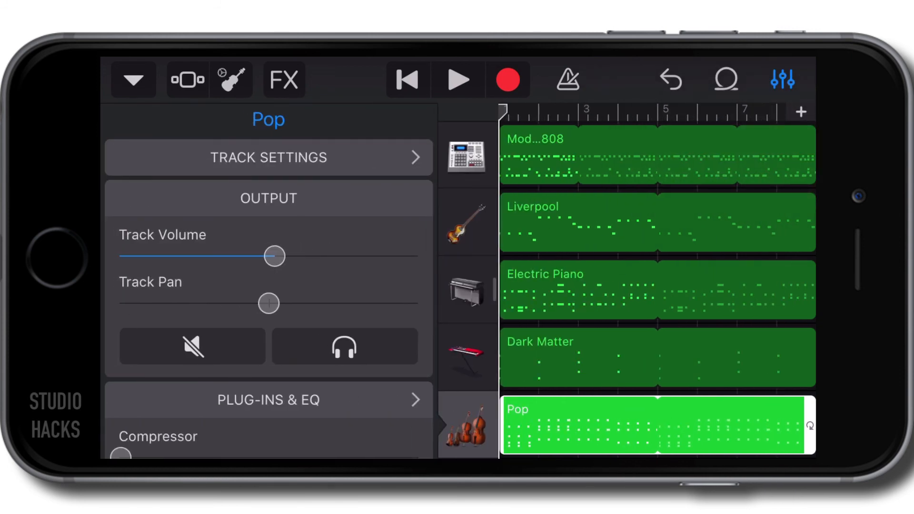
left_click(459, 79)
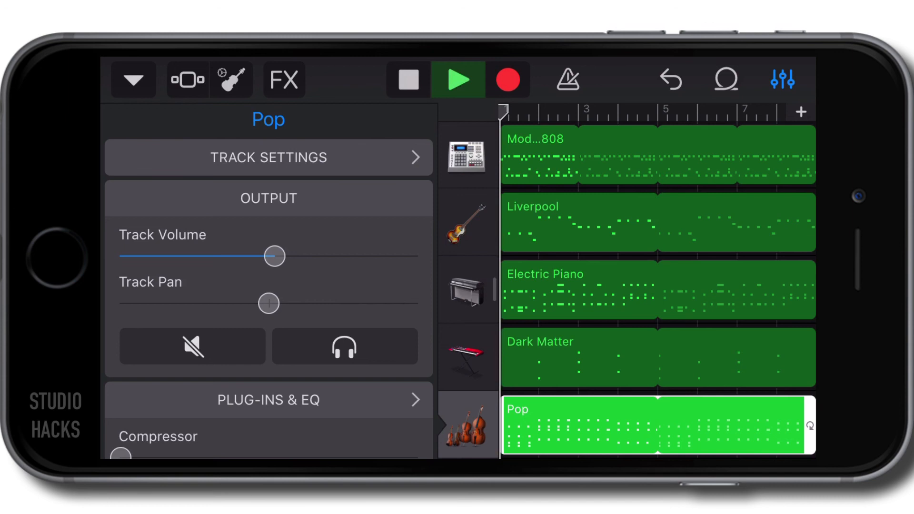
mouse_move(275, 256)
left_mouse_down()
mouse_move(248, 256)
mouse_move(270, 256)
left_mouse_up()
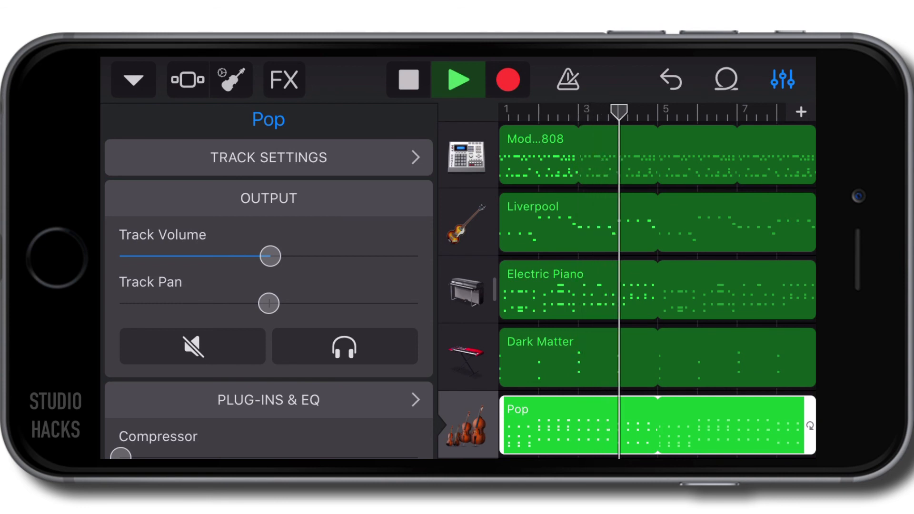
key("space")
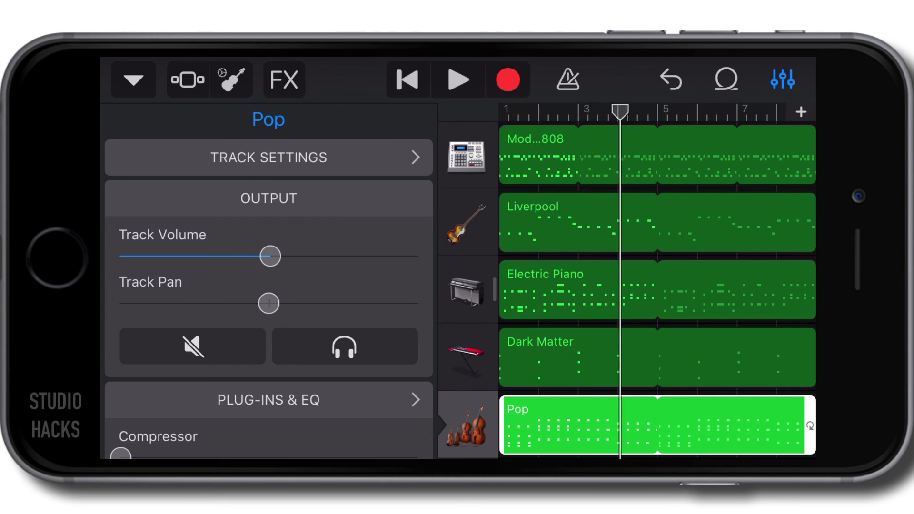